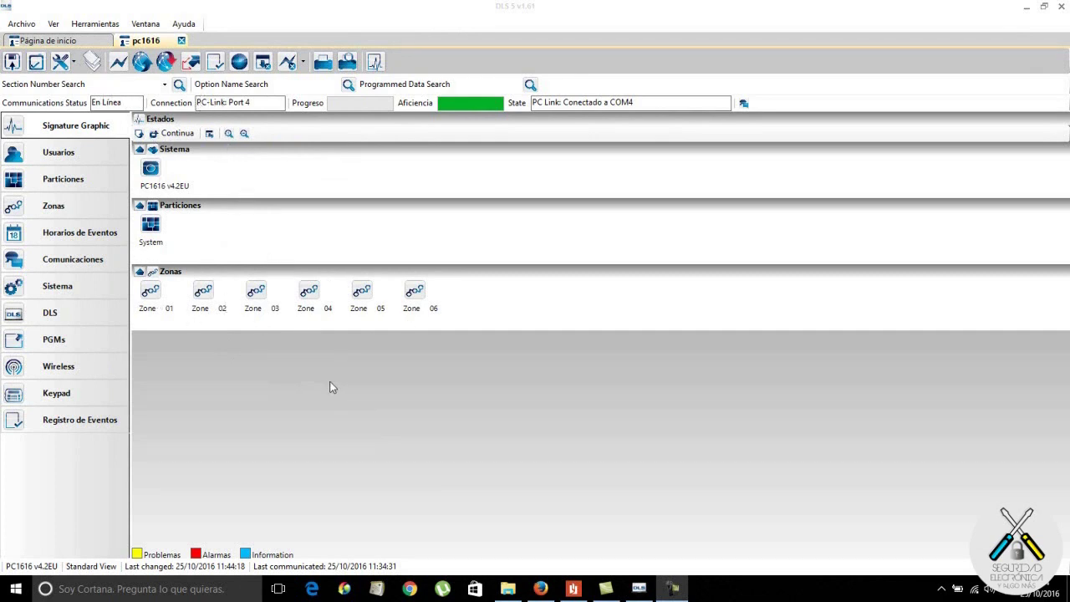
Step: Go to Comunicaciones > Opciones de Comunicación to review the test transmission and dialing options
{"action": "left_click", "coordinate": [81, 266]}
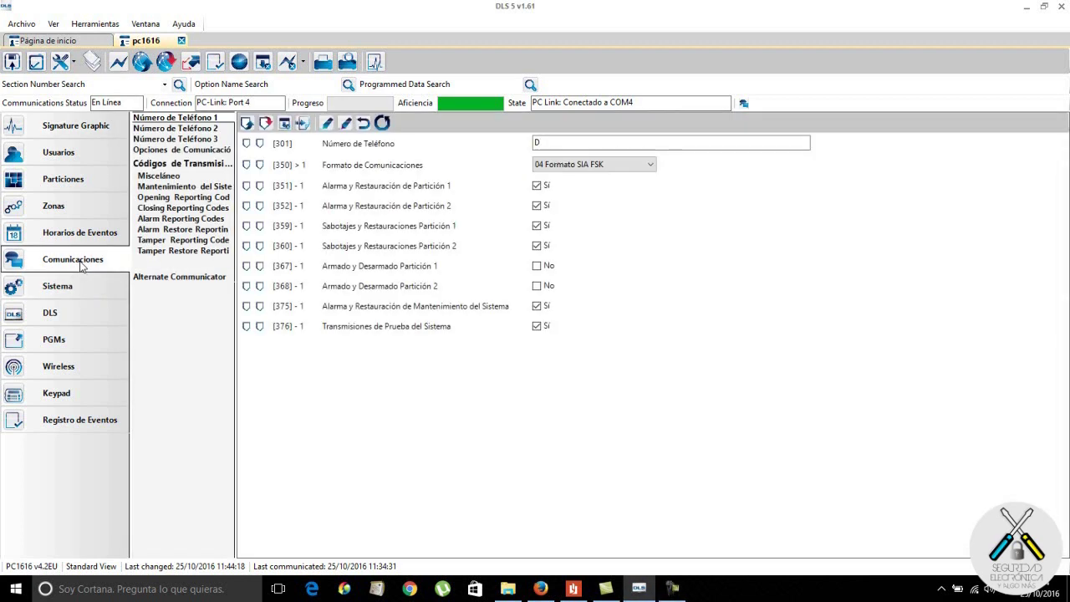
{"action": "left_click", "coordinate": [184, 152]}
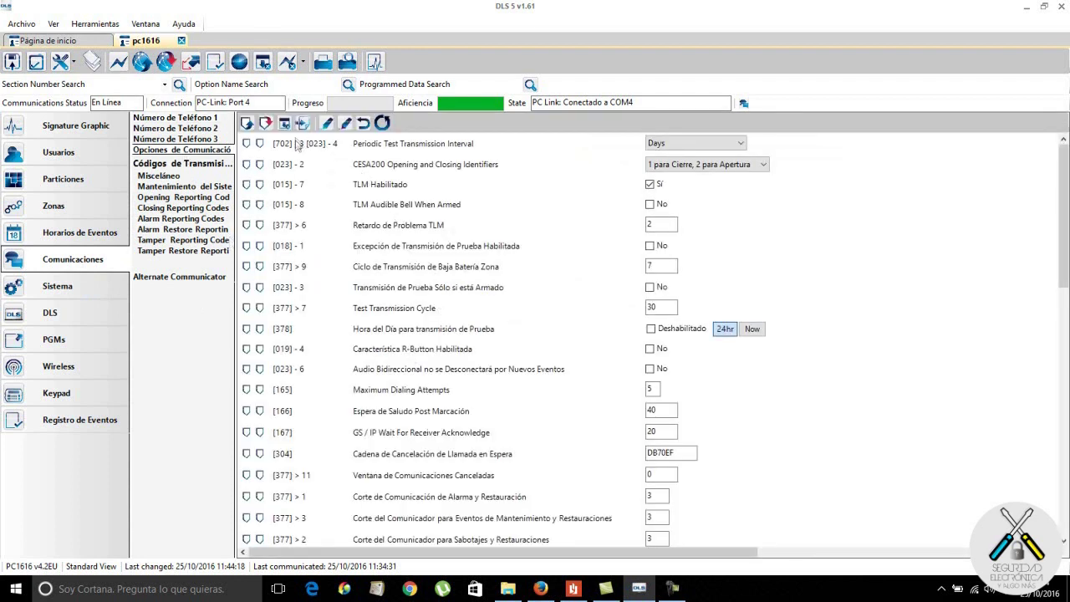
{"action": "scroll", "coordinate": [363, 283], "scroll_direction": "down", "scroll_amount": 6}
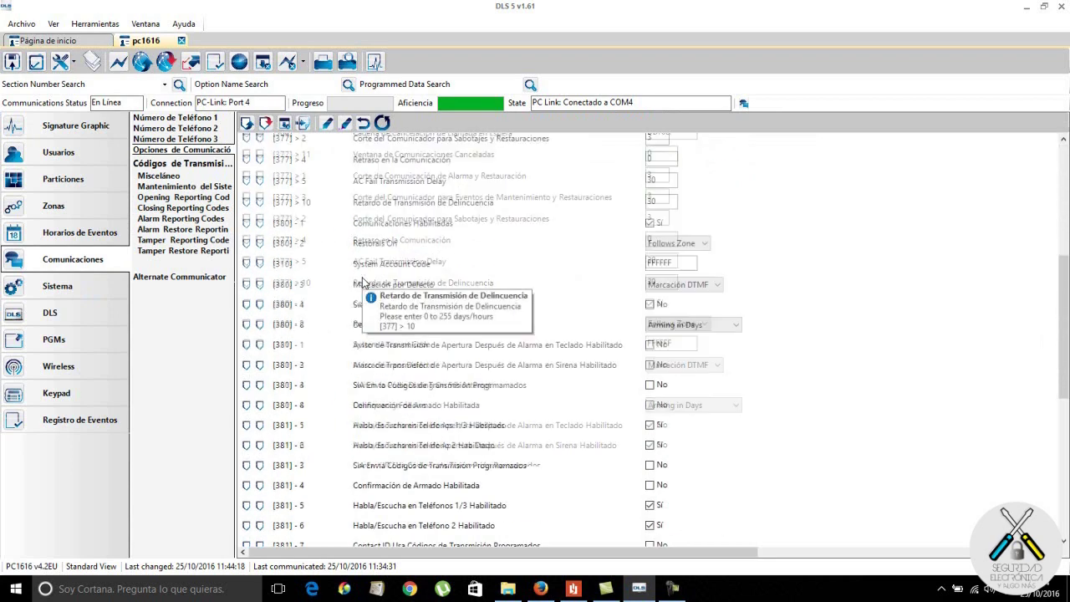
{"action": "scroll", "coordinate": [363, 282], "scroll_direction": "up", "scroll_amount": 10}
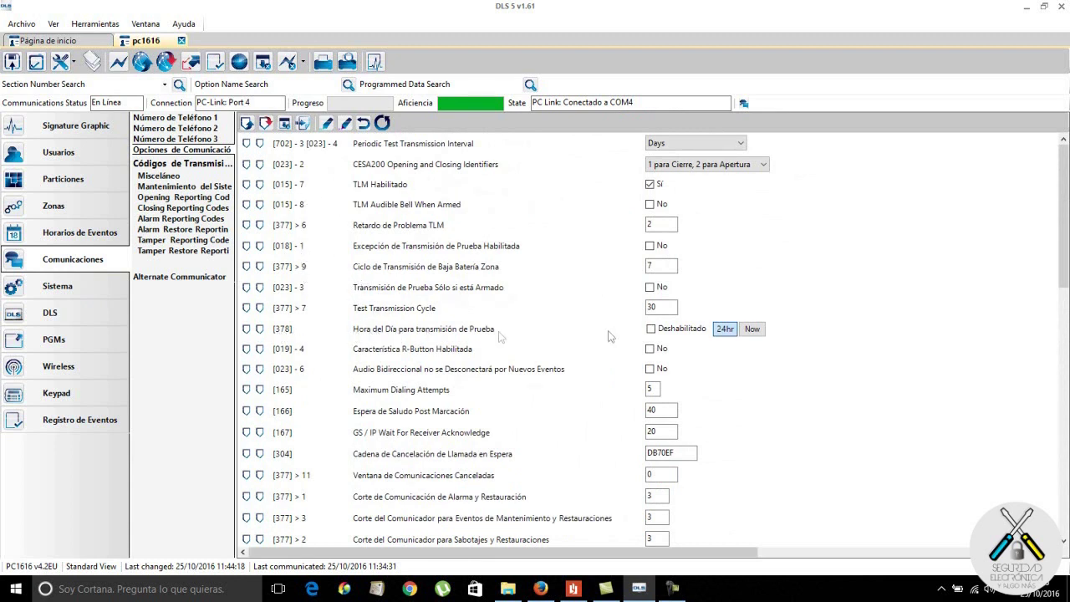
Step: Enable the time-of-day test transmission and set it to 02:00
{"action": "left_click", "coordinate": [652, 329]}
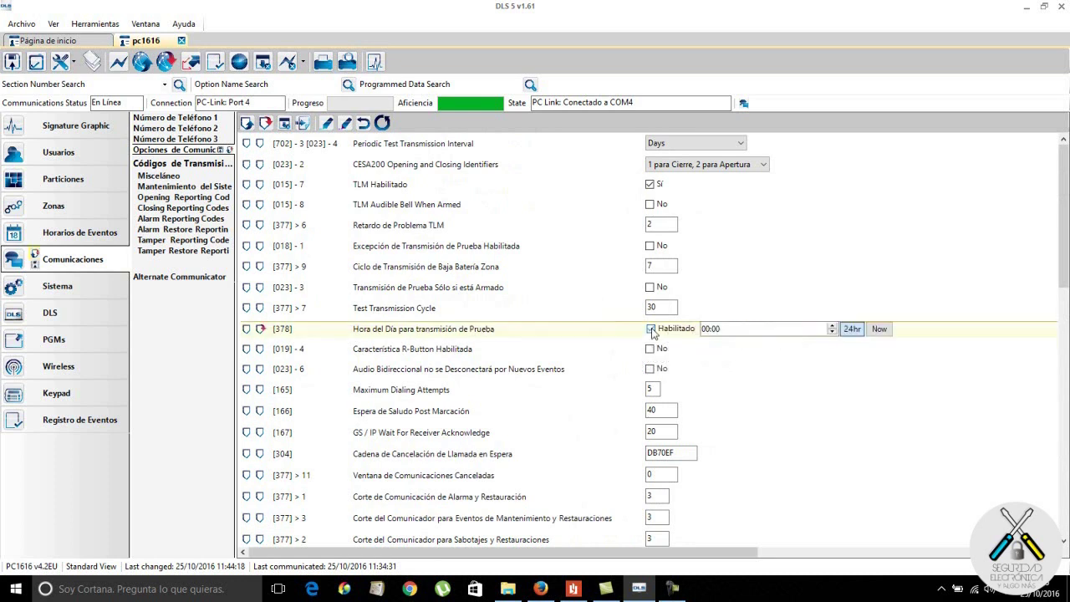
{"action": "left_click", "coordinate": [713, 330]}
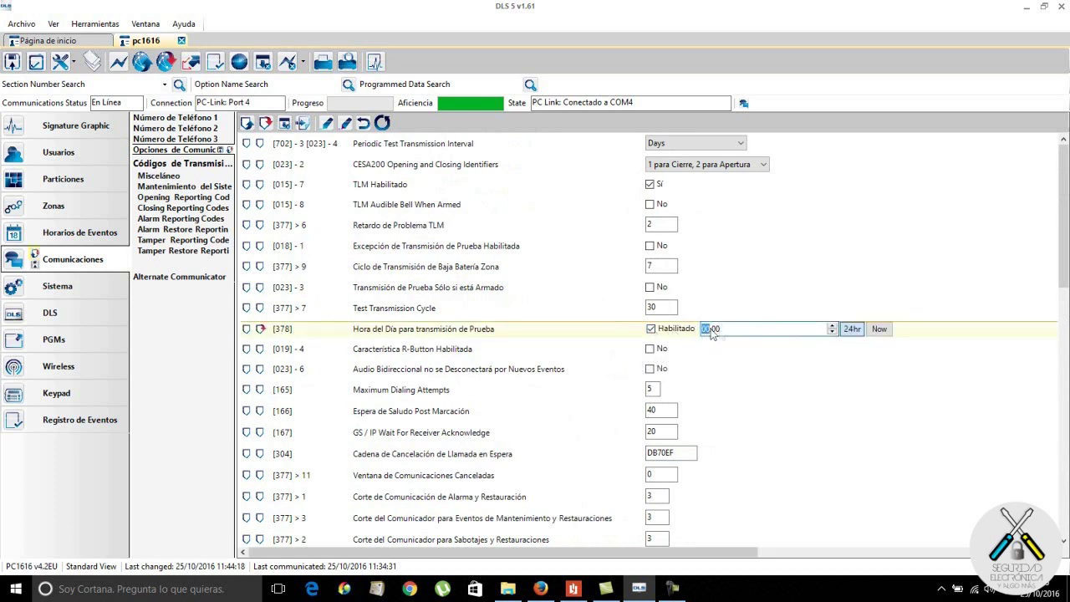
{"action": "type", "text": "2"}
{"action": "left_click", "coordinate": [758, 373]}
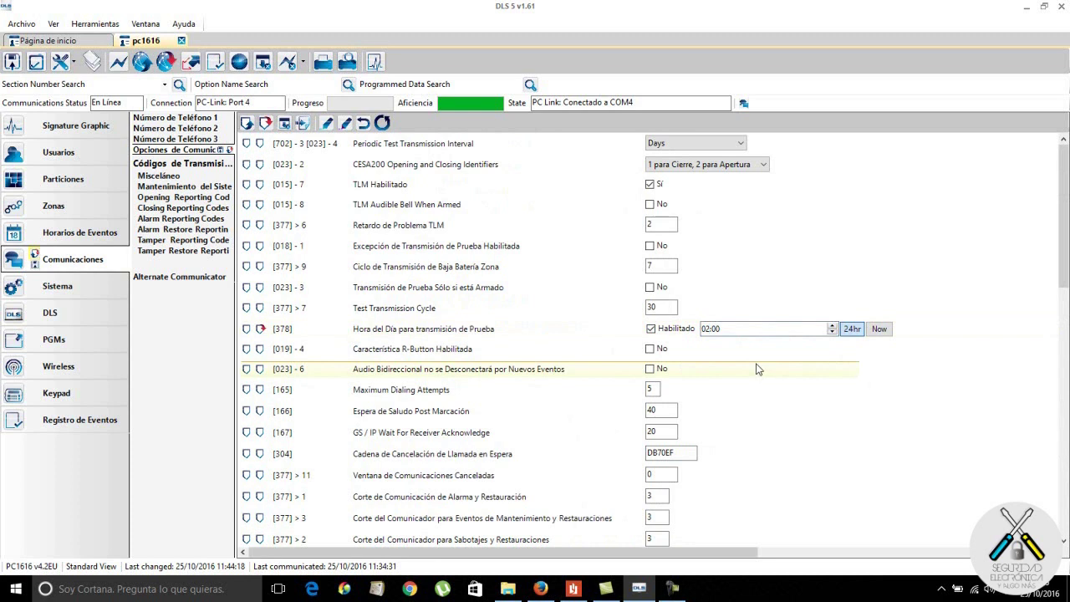
Step: Change the Test Transmission Cycle ([377] > 7) from 30 to 007
{"action": "left_click", "coordinate": [299, 312]}
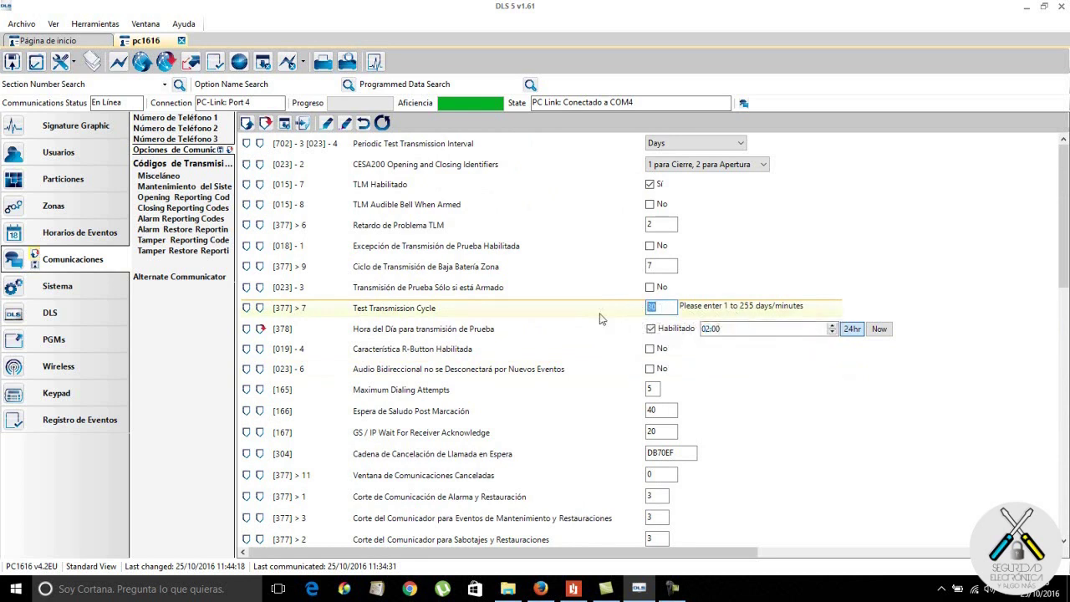
{"action": "type", "text": "7"}
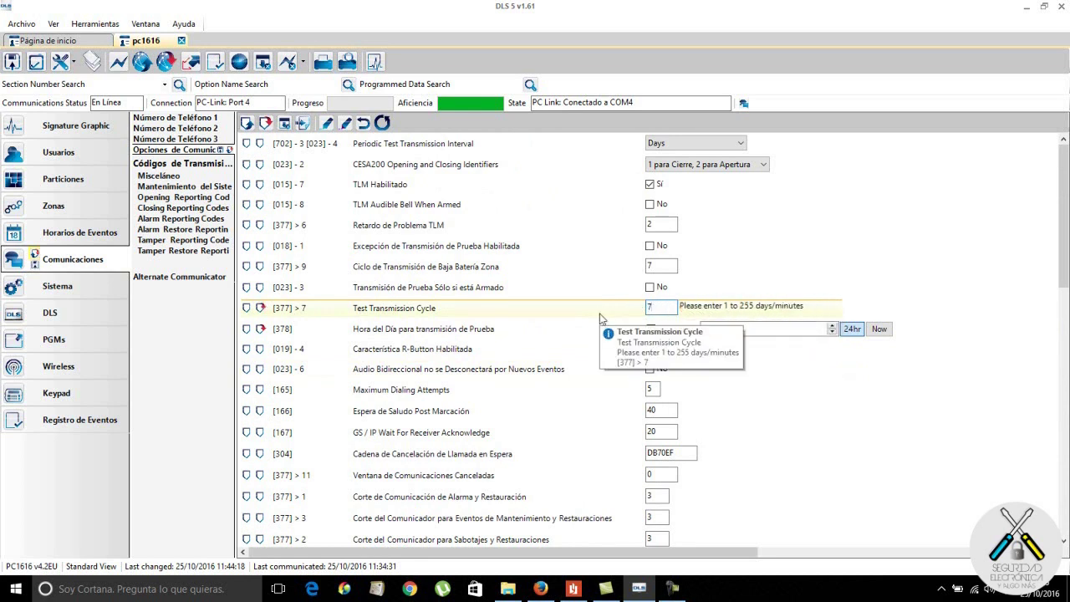
{"action": "key", "text": "BackSpace"}
{"action": "type", "text": "0"}
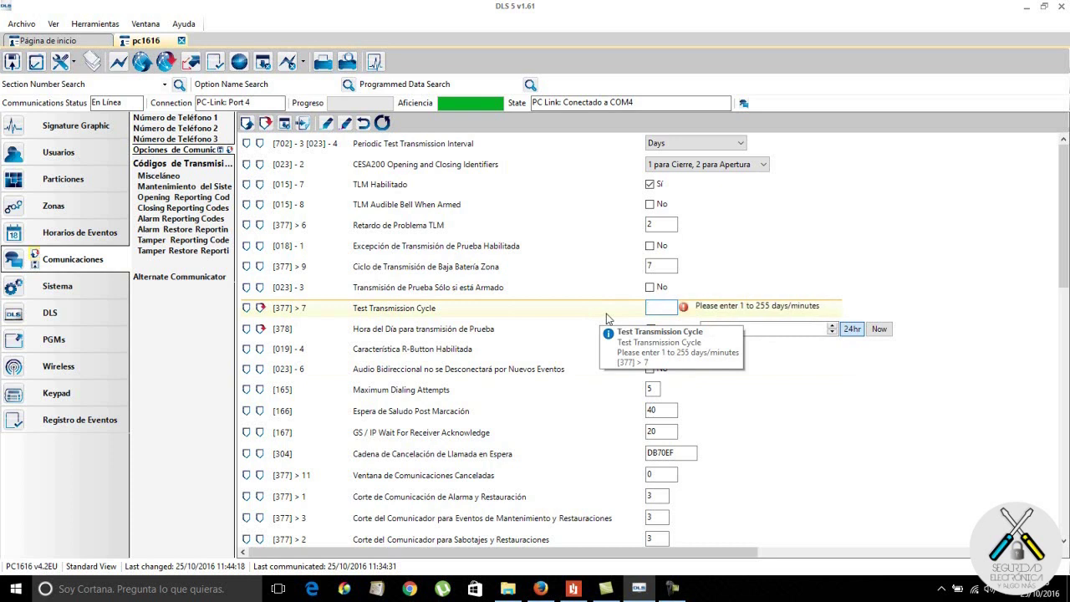
{"action": "type", "text": "07"}
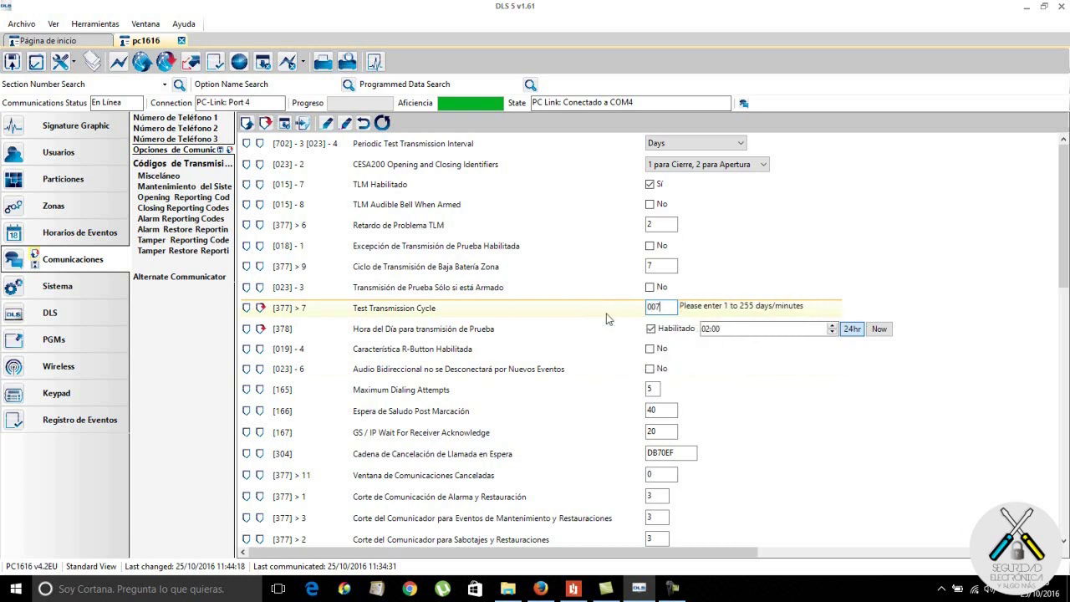
{"action": "left_click", "coordinate": [664, 266]}
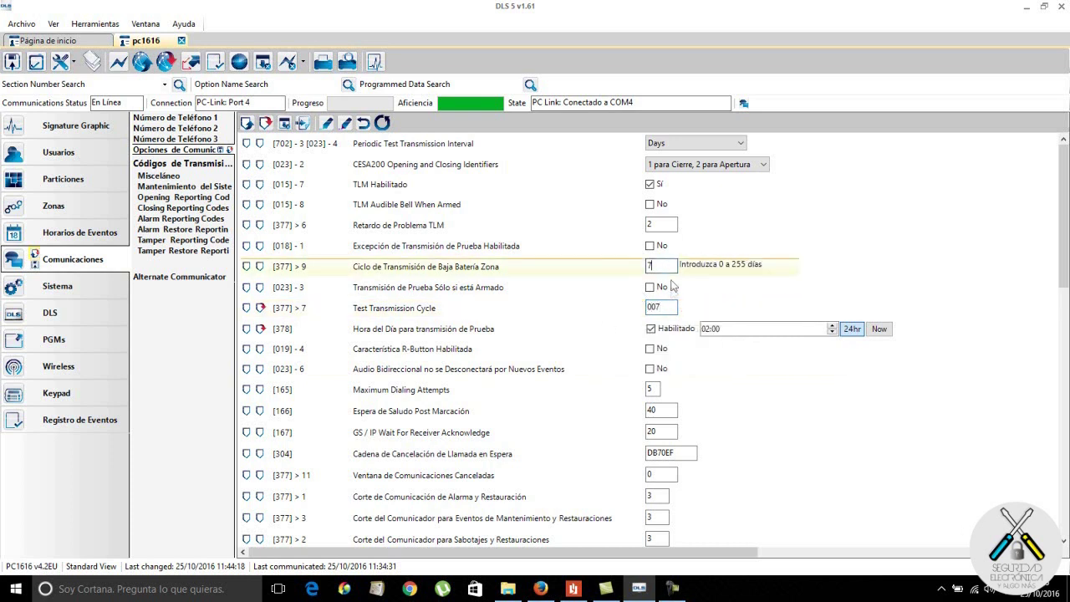
{"action": "left_click", "coordinate": [672, 306]}
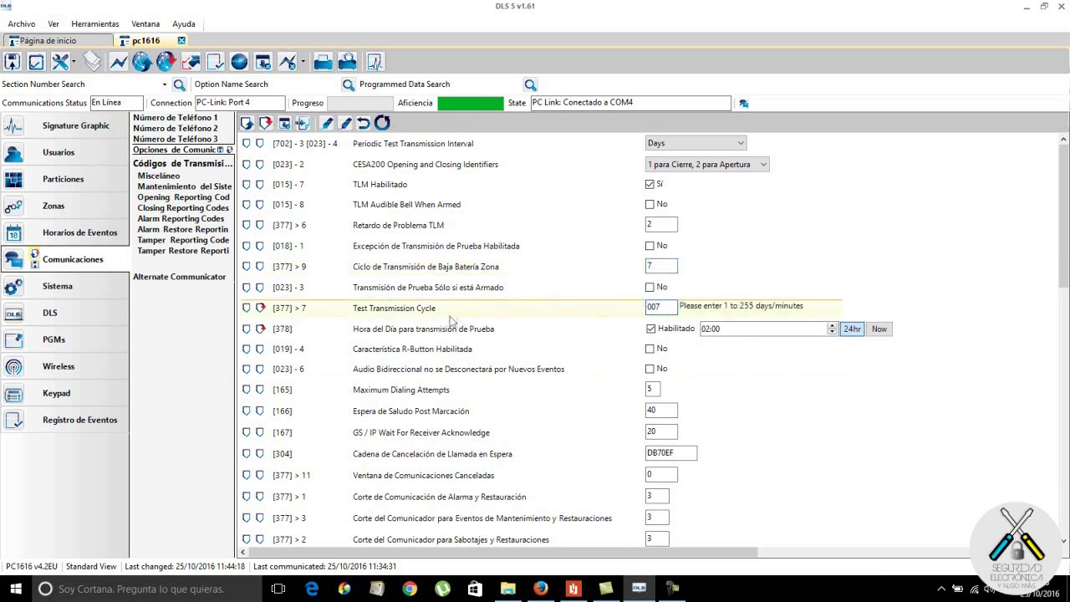
{"action": "scroll", "coordinate": [457, 325], "scroll_direction": "down", "scroll_amount": 4}
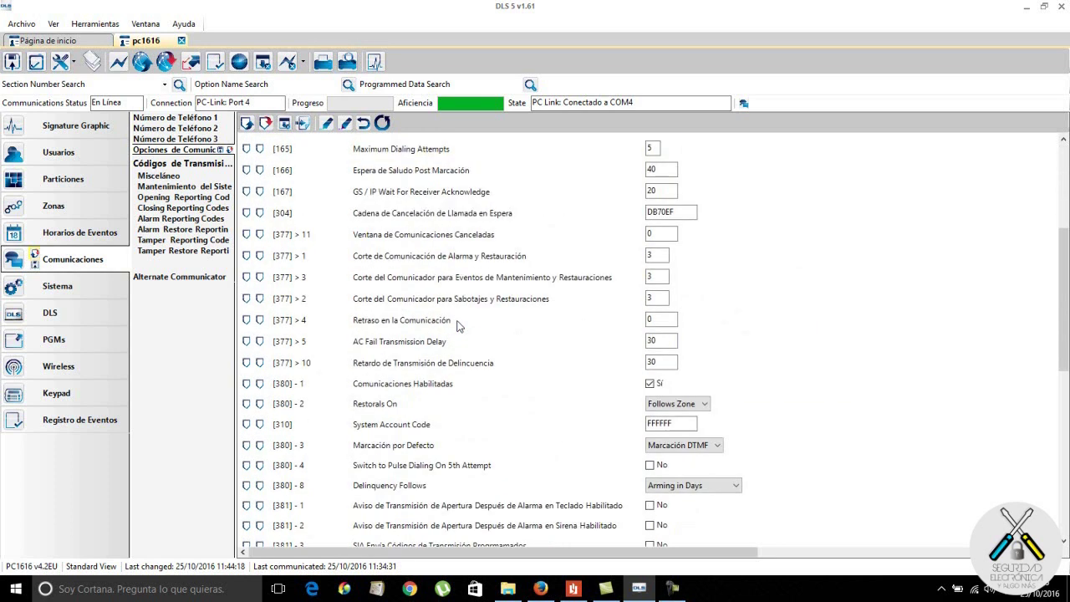
{"action": "scroll", "coordinate": [458, 326], "scroll_direction": "down", "scroll_amount": 5}
{"action": "scroll", "coordinate": [457, 324], "scroll_direction": "down", "scroll_amount": 1}
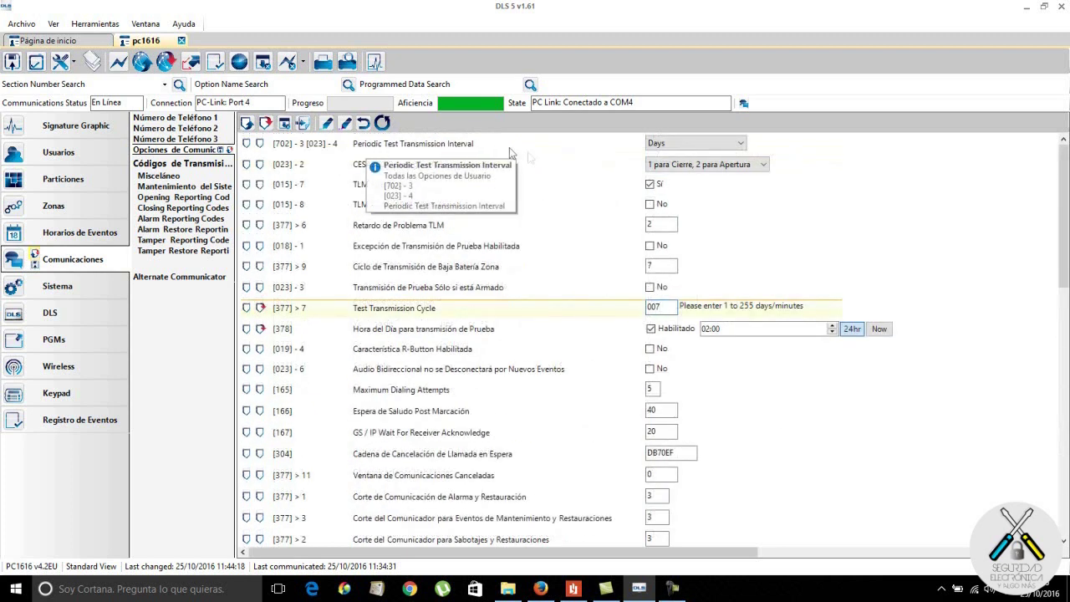
{"action": "left_click", "coordinate": [696, 144]}
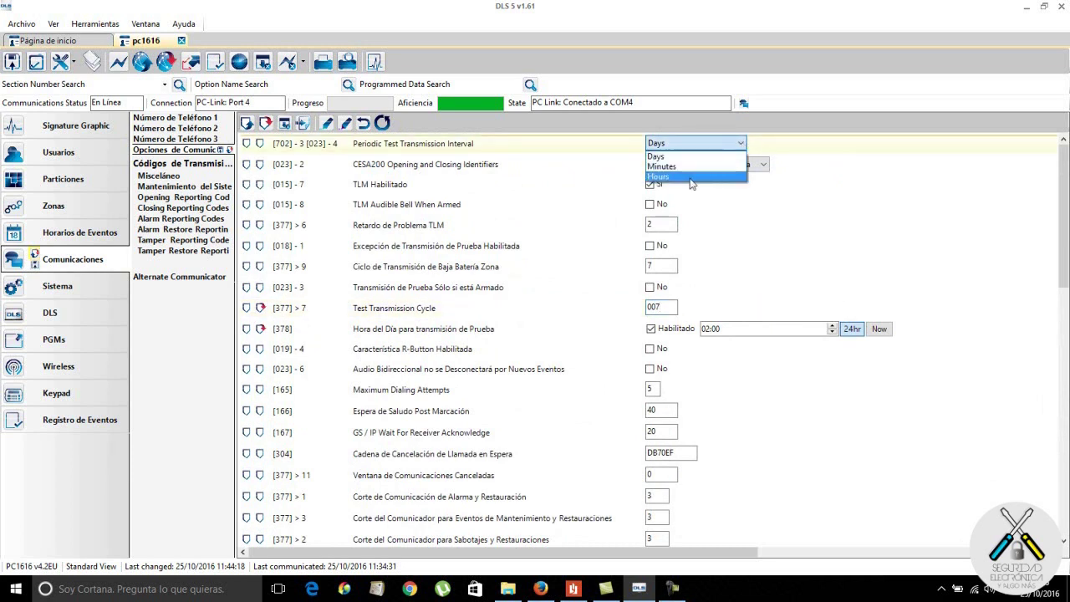
Step: Keep Days as the periodic test interval unit and open the System Maintenance reporting codes
{"action": "left_click", "coordinate": [674, 157]}
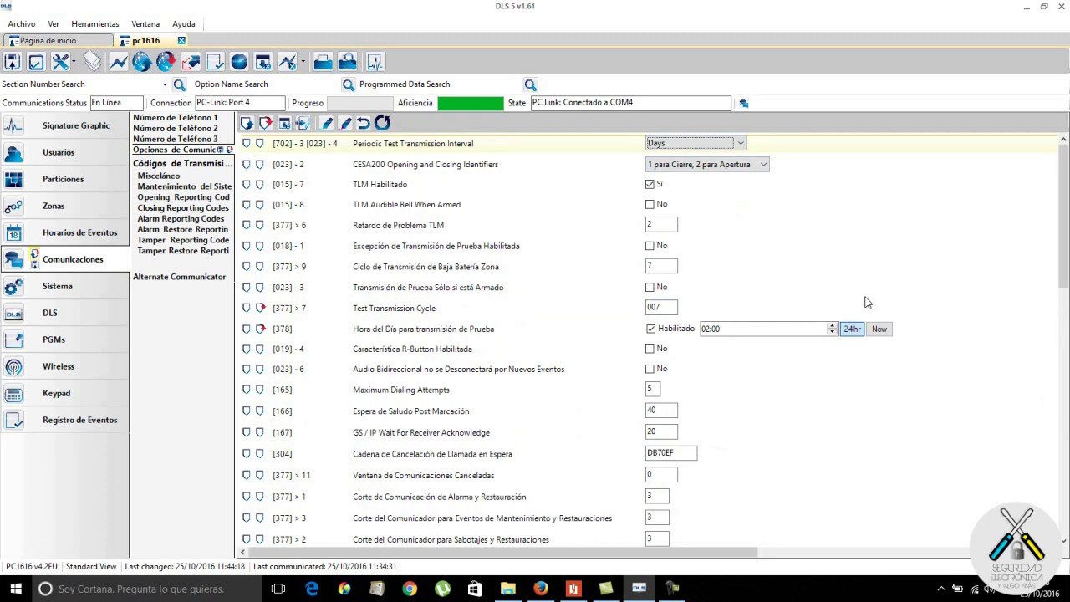
{"action": "left_click", "coordinate": [205, 188]}
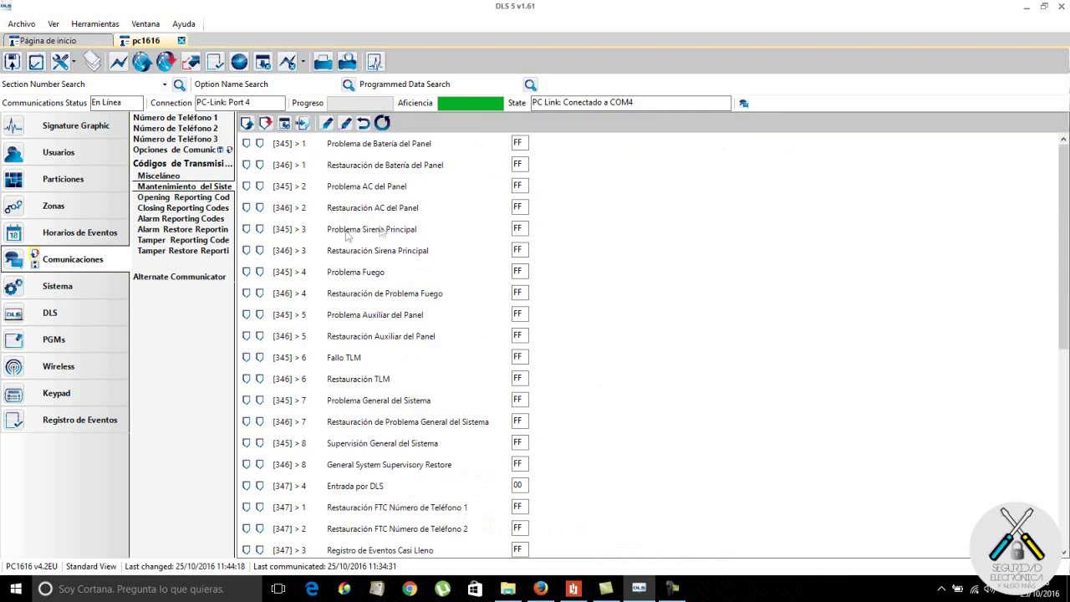
{"action": "scroll", "coordinate": [357, 241], "scroll_direction": "down", "scroll_amount": 5}
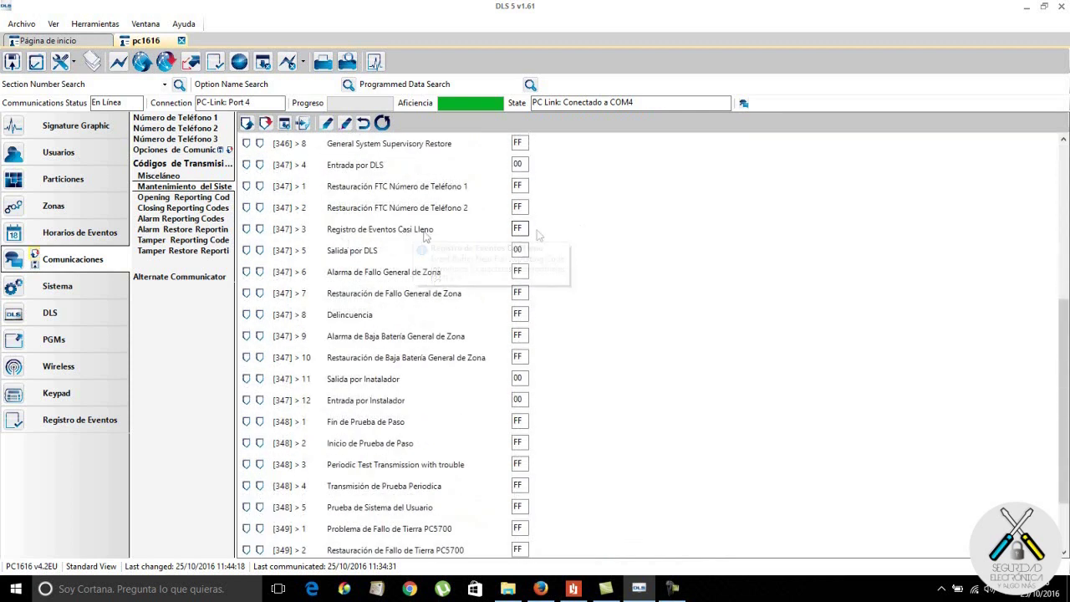
{"action": "scroll", "coordinate": [386, 243], "scroll_direction": "down", "scroll_amount": 1}
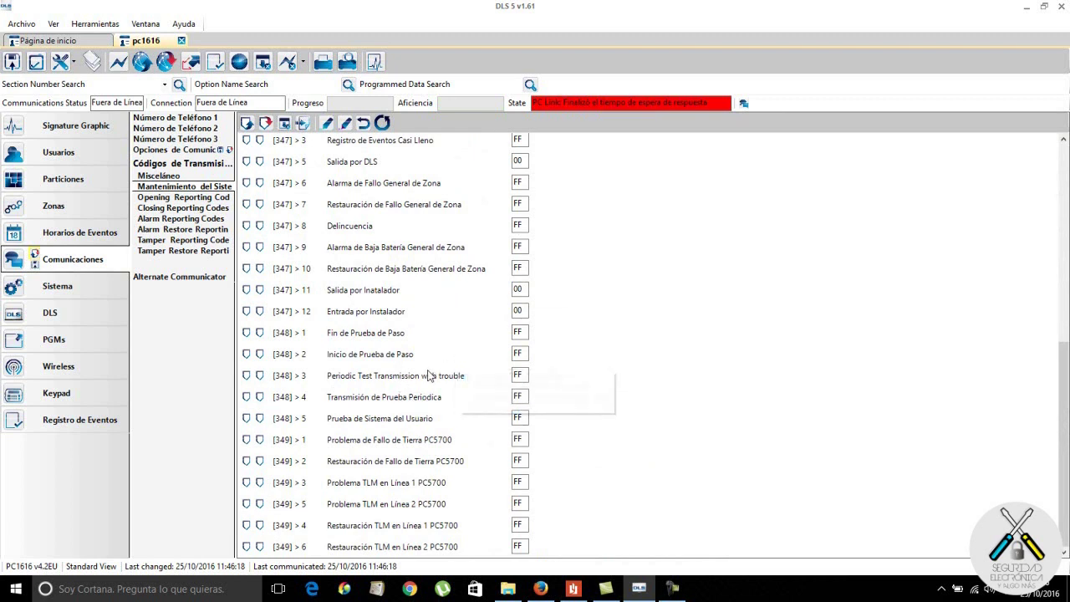
{"action": "scroll", "coordinate": [456, 360], "scroll_direction": "up", "scroll_amount": 6}
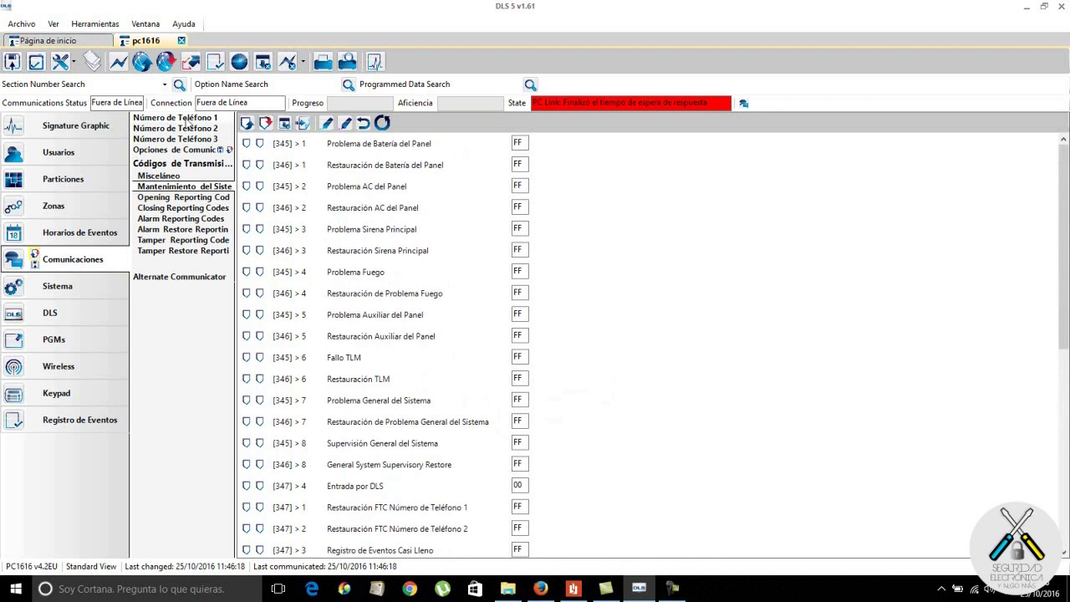
Step: Set telephone number 1's format [350] to 03 DTMF Contact ID, then go to Partition 1's options
{"action": "left_click", "coordinate": [187, 118]}
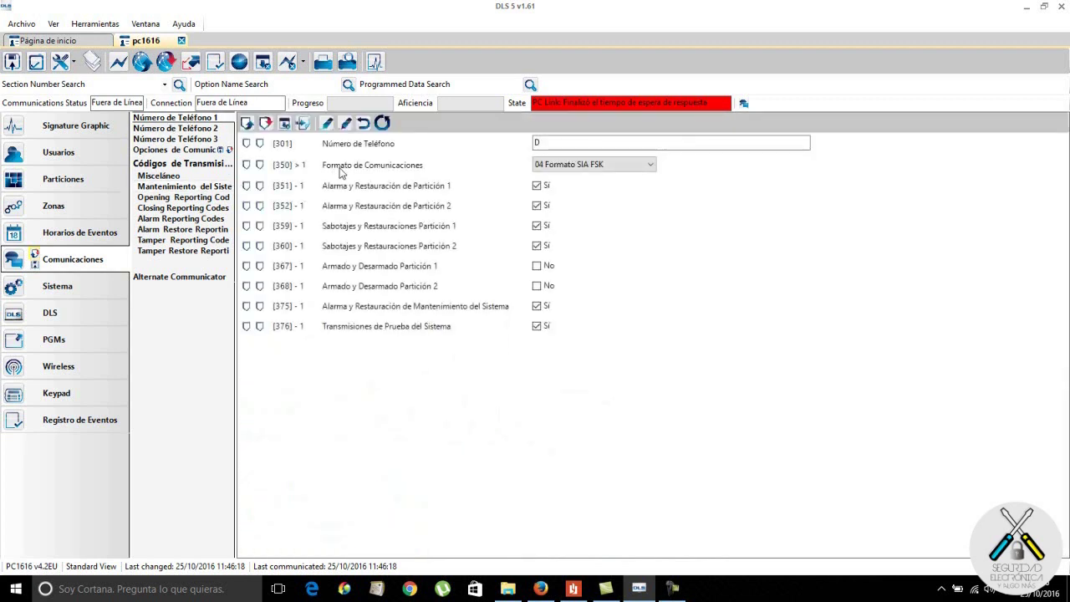
{"action": "left_click", "coordinate": [636, 165]}
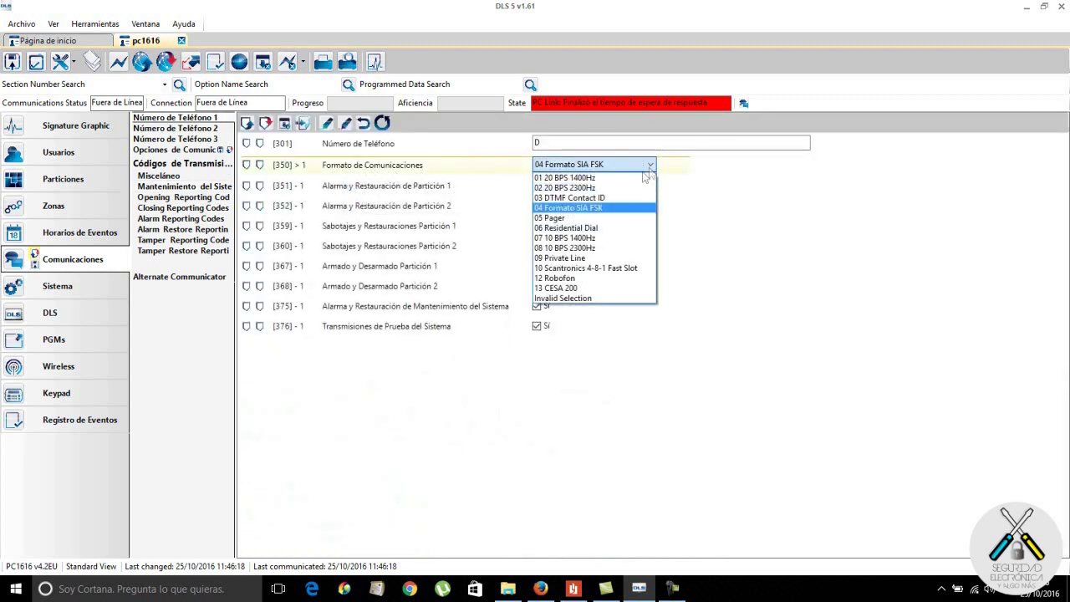
{"action": "left_click", "coordinate": [629, 198]}
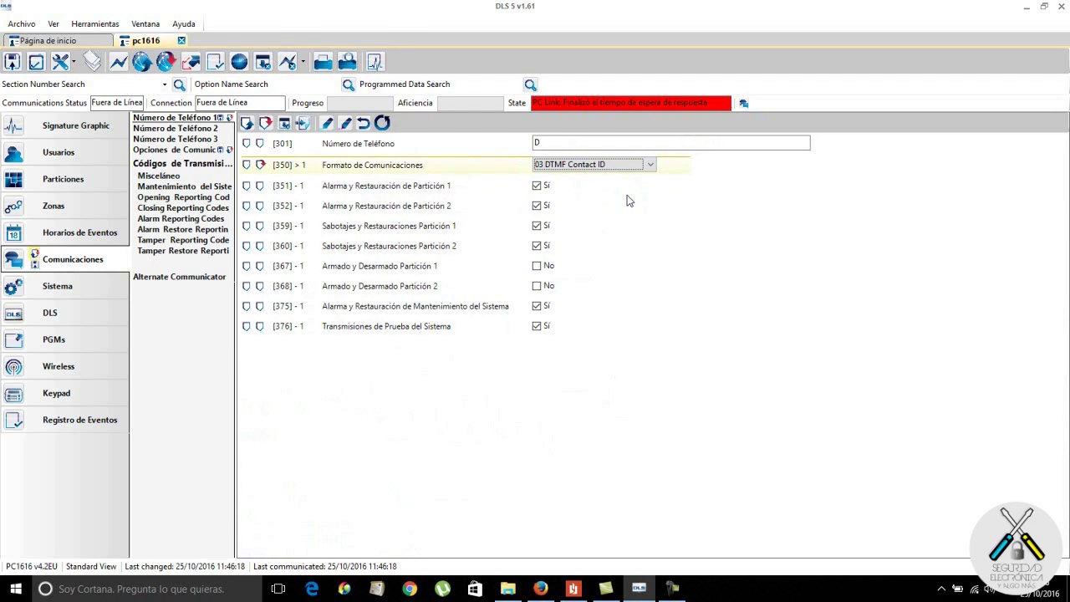
{"action": "left_click", "coordinate": [64, 181]}
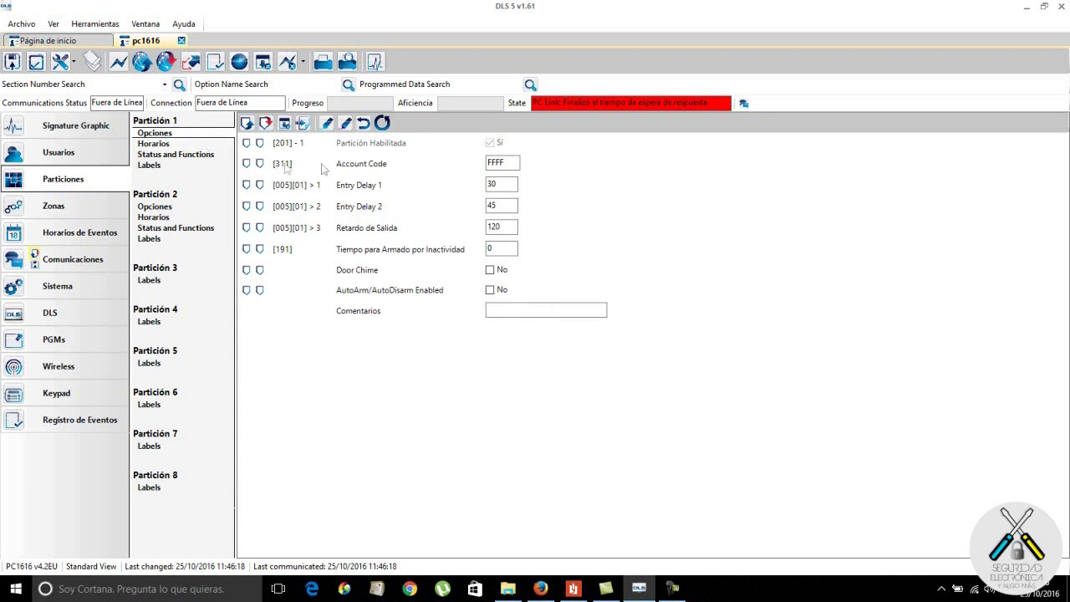
Step: Replace Partition 1's FFFF Account Code [311] with the new four-digit account code
{"action": "left_click", "coordinate": [512, 163]}
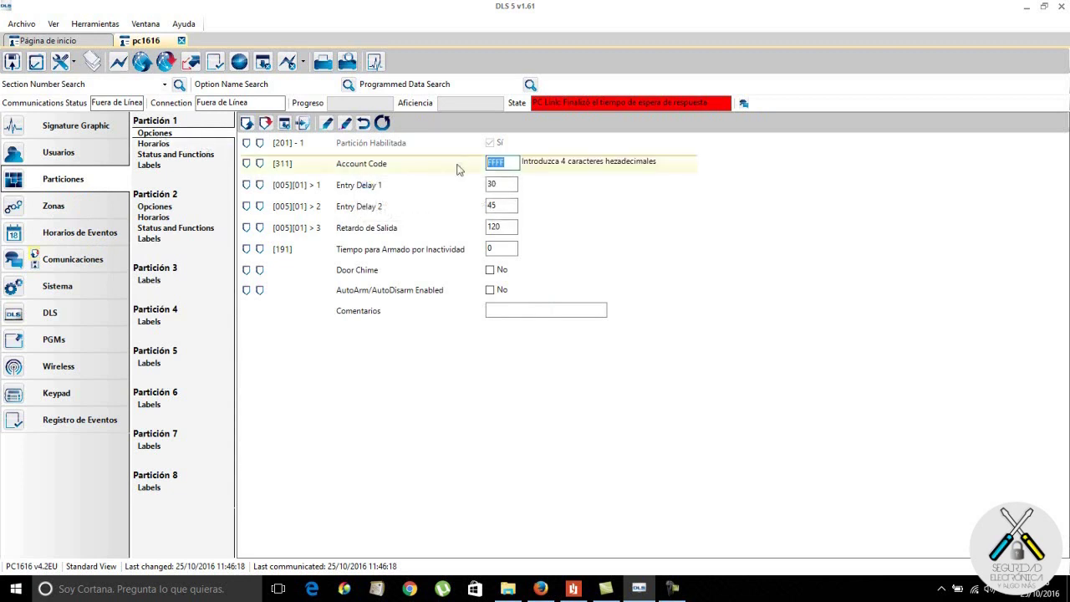
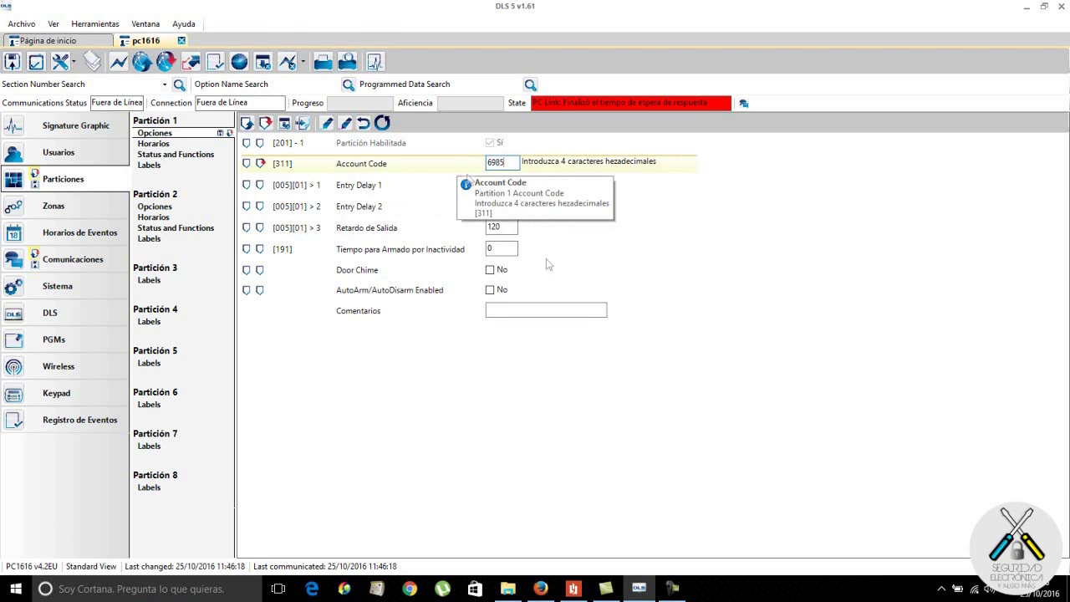
{"action": "left_click", "coordinate": [614, 253]}
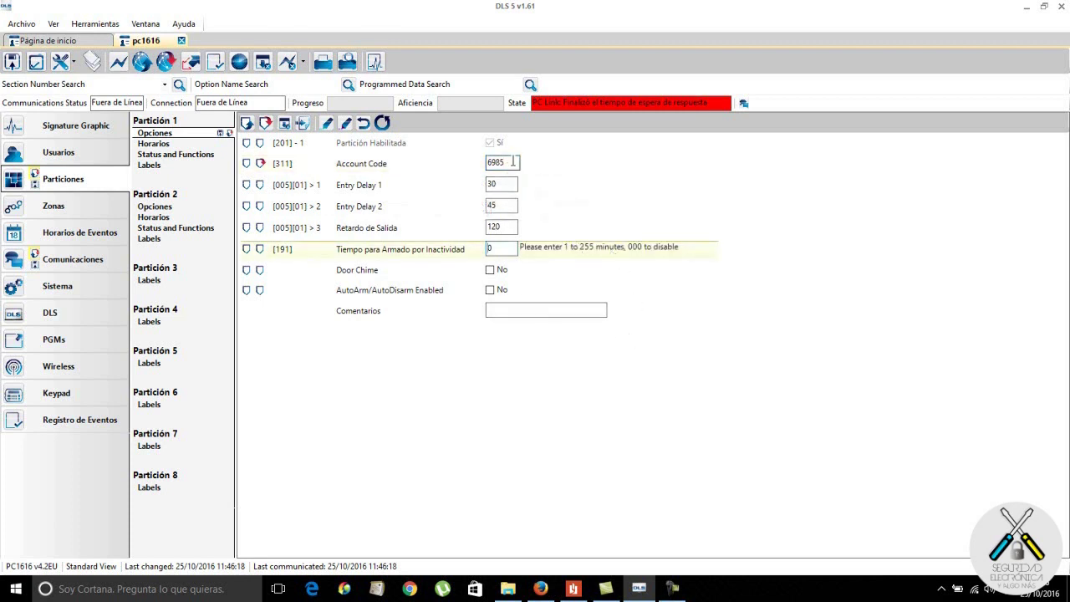
{"action": "left_click", "coordinate": [80, 265]}
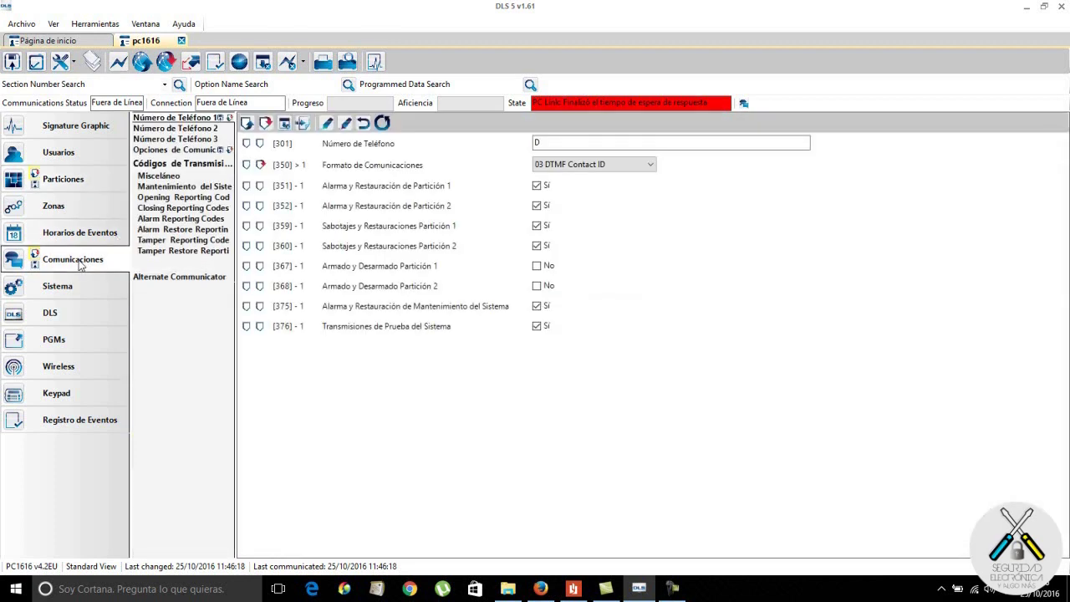
Step: Enter the receiver's phone number after the D prefix in telephone number 1 [301]
{"action": "left_click", "coordinate": [360, 145]}
{"action": "left_click", "coordinate": [565, 143]}
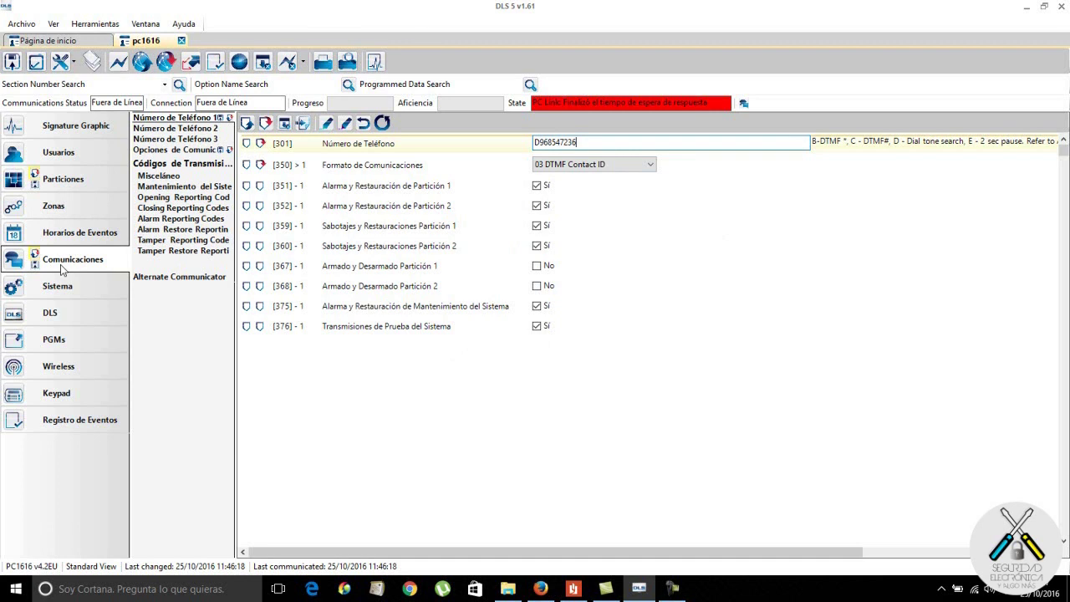
{"action": "left_click", "coordinate": [182, 151]}
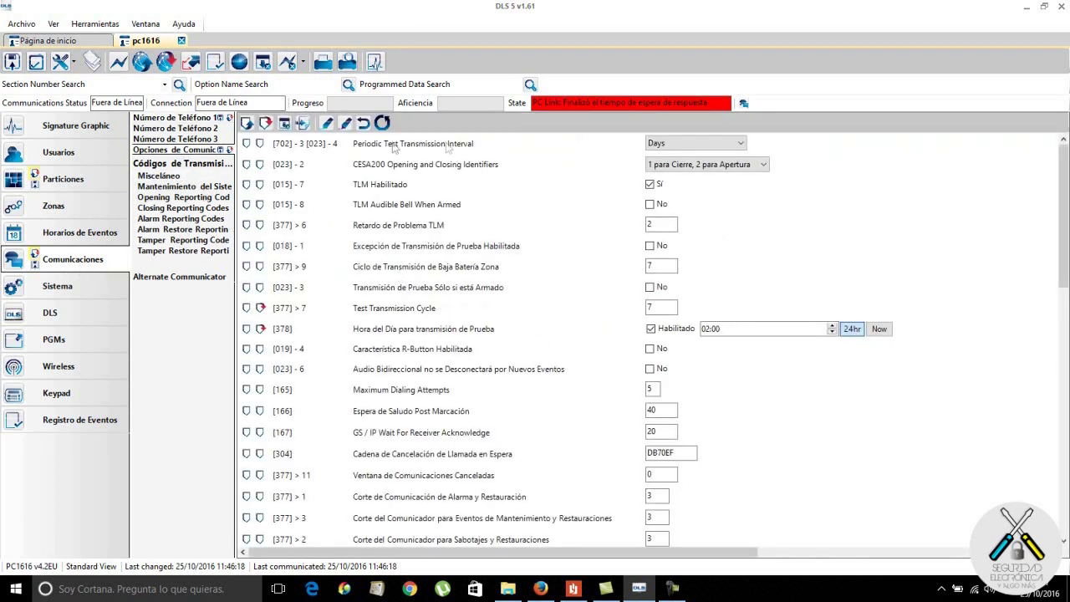